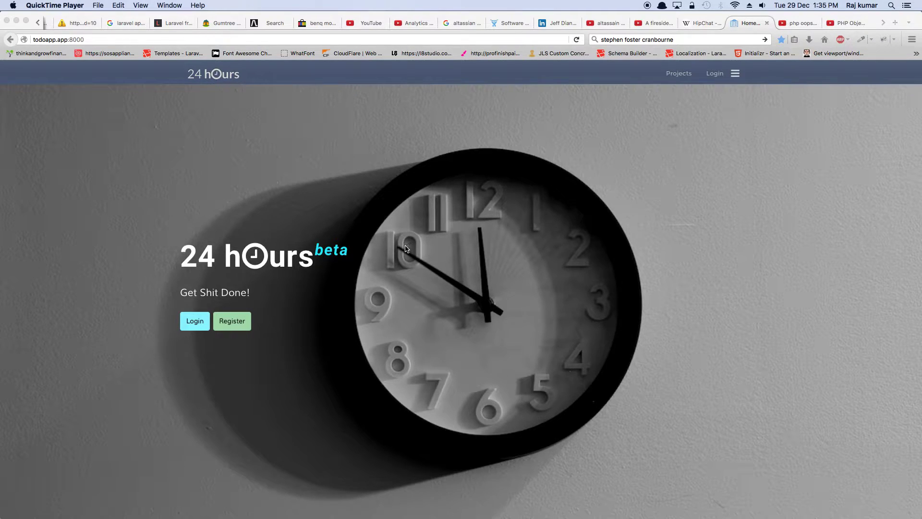
Log in with the saved e-mail and password to reach the Projects list
click(243, 326)
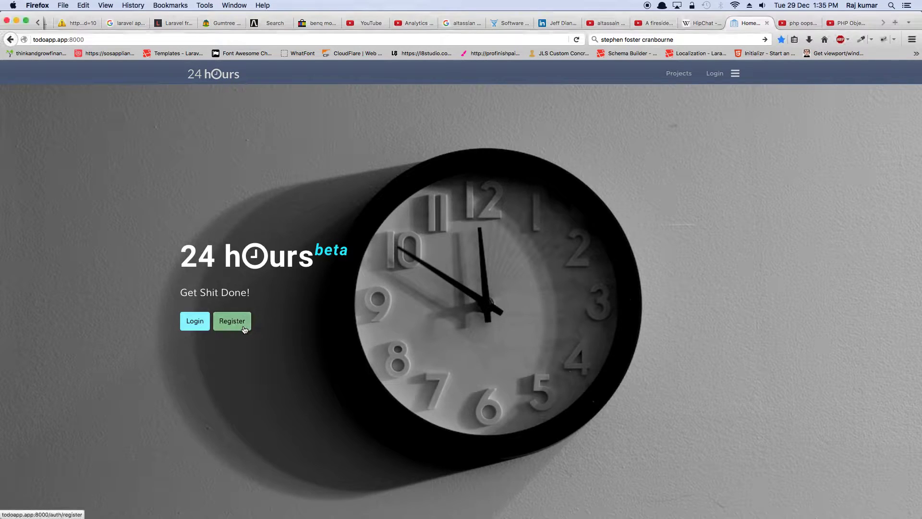
click(238, 324)
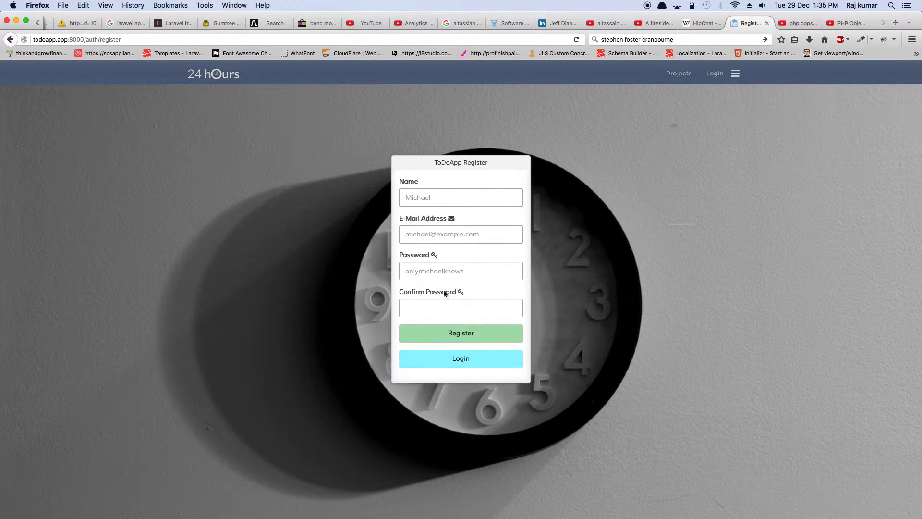
click(463, 364)
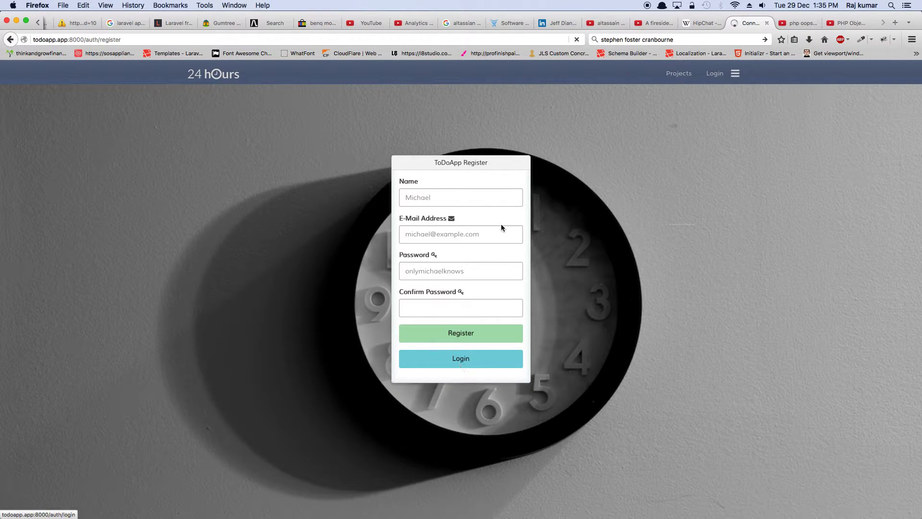
click(447, 203)
click(439, 233)
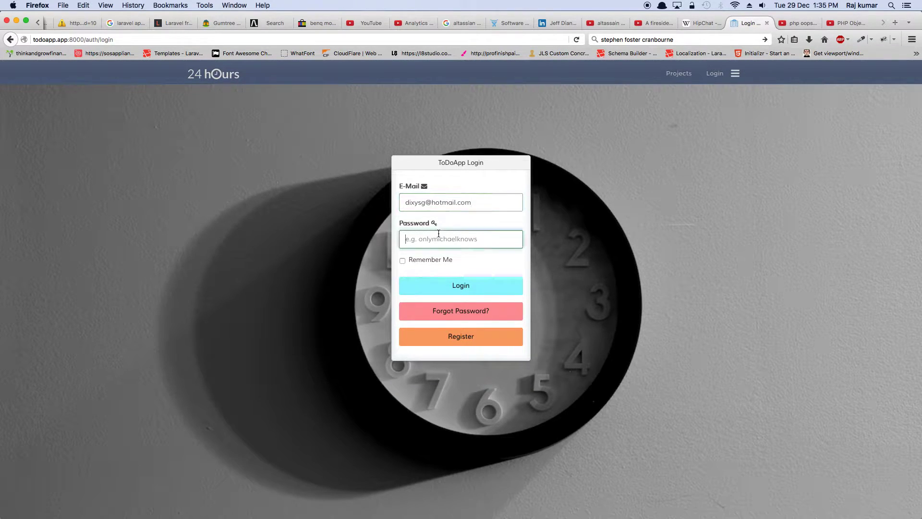
text(se)
text(et)
key(Return)
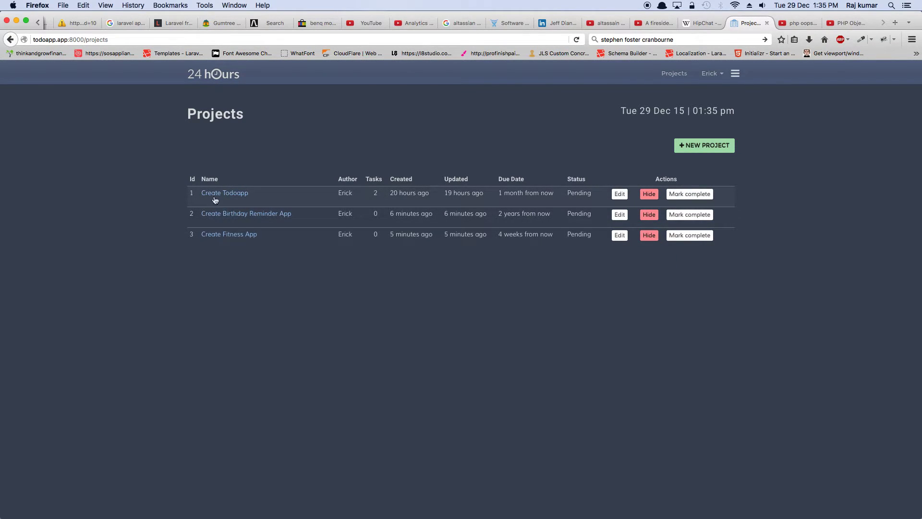
Open Create Todoapp and its Create Crud Based Version 1.0 task, showing the Preapre Environment subtask
click(225, 195)
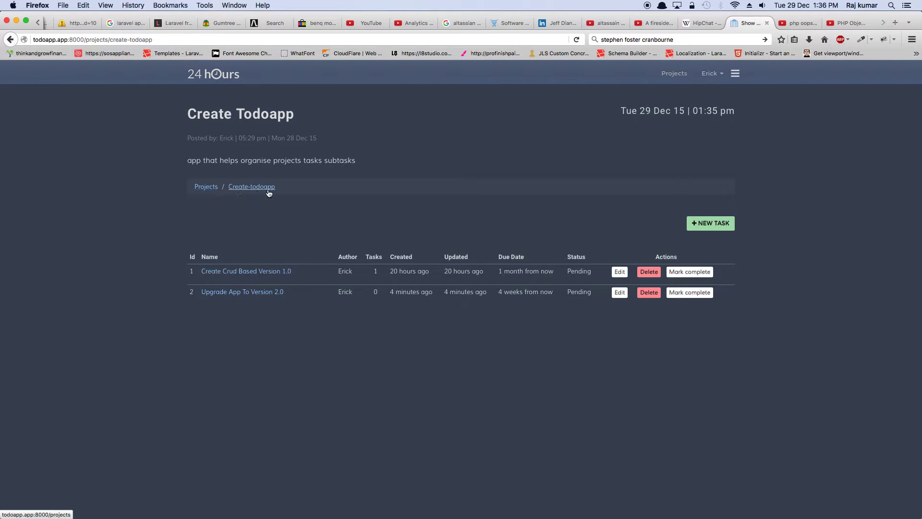
click(272, 274)
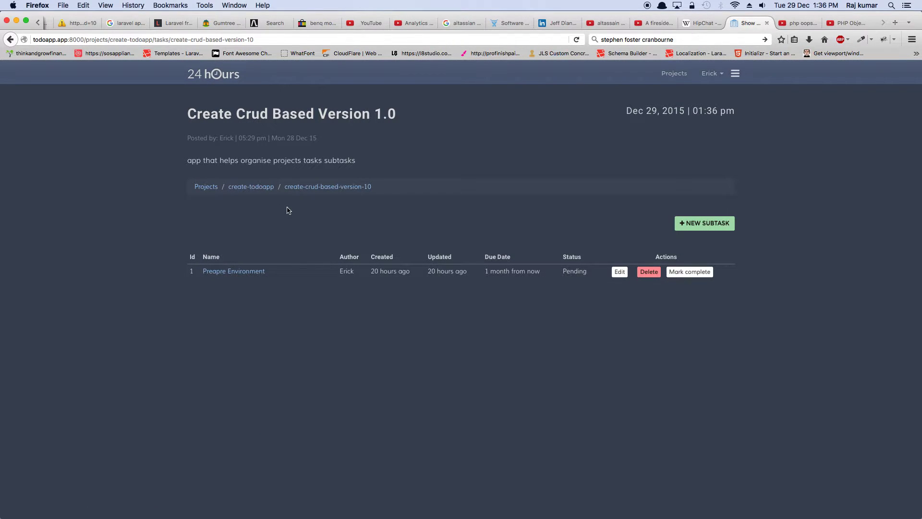
Open the new-subtask form, try its due-date calendar, then dismiss the form empty
click(698, 224)
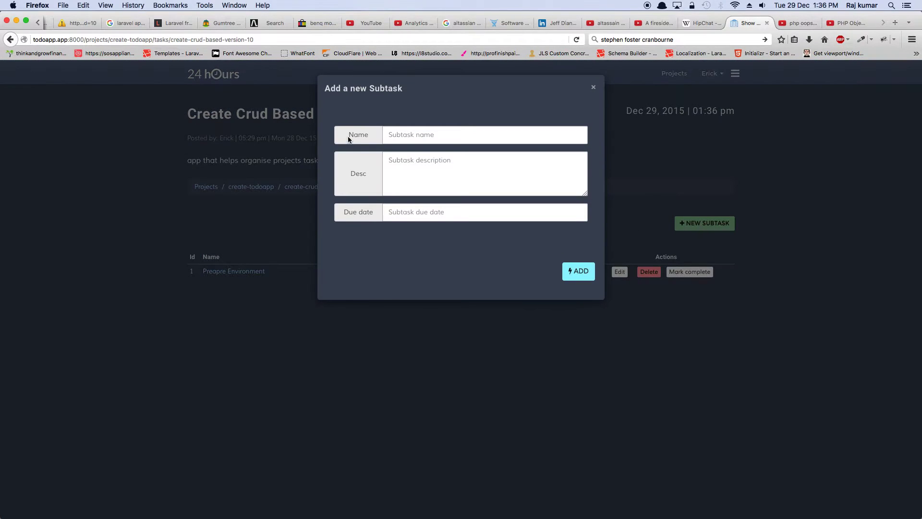
click(411, 211)
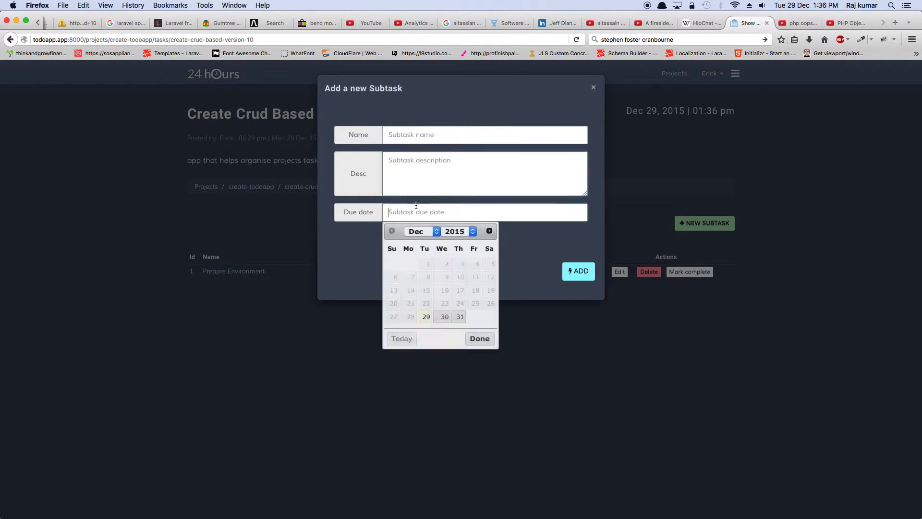
click(428, 135)
click(418, 175)
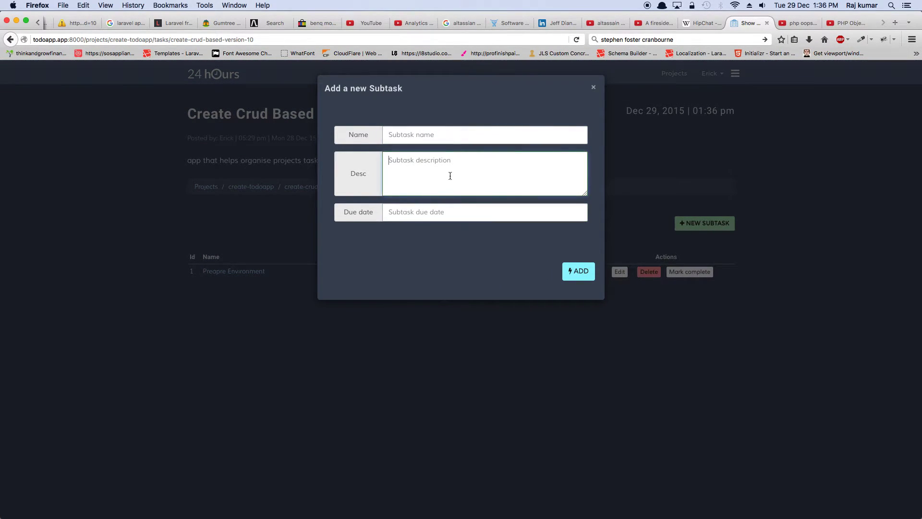
click(439, 135)
click(596, 88)
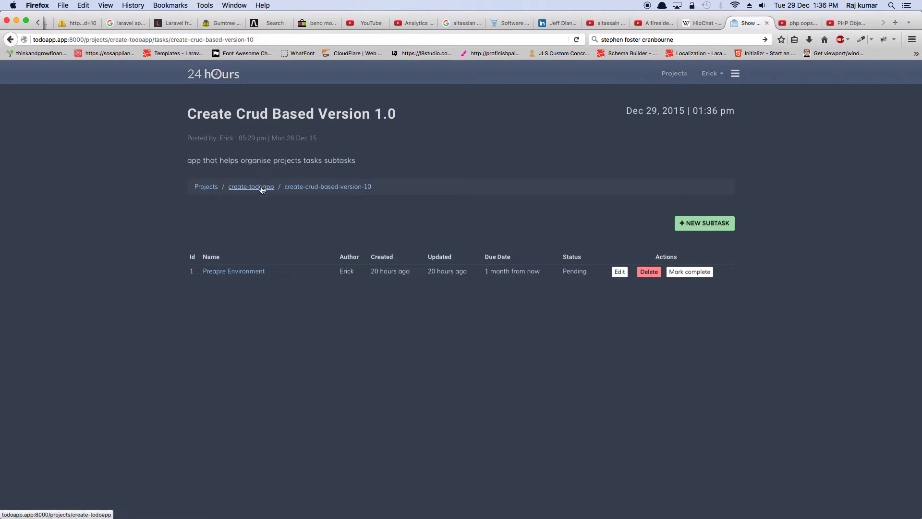
Go back to all projects and open the empty Create Fitness App project
click(225, 76)
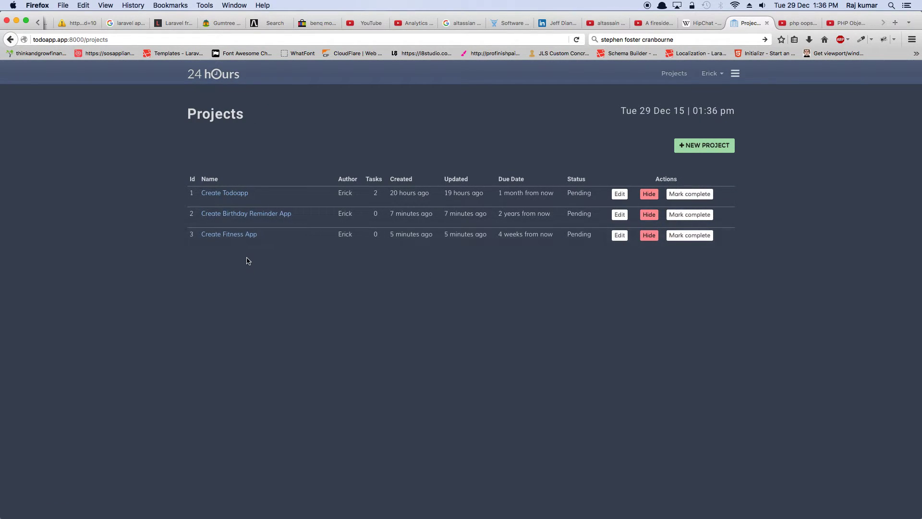
click(247, 235)
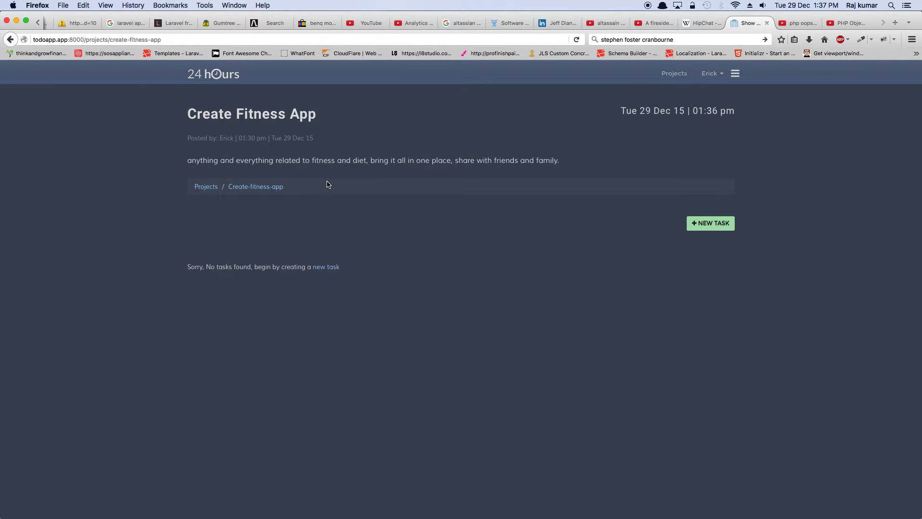
Add task 'Preapre Environment' with a description, due 31 December, and close the form
click(703, 230)
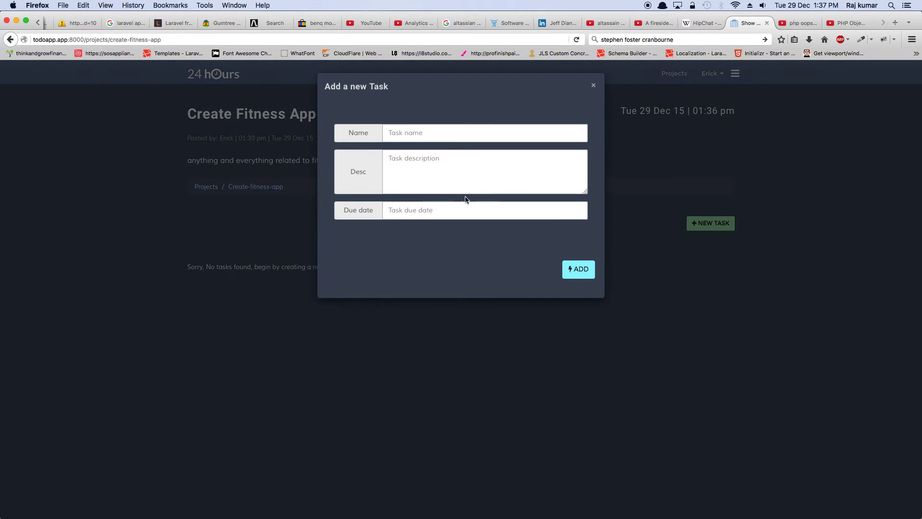
click(437, 135)
click(437, 149)
text(preapre environment)
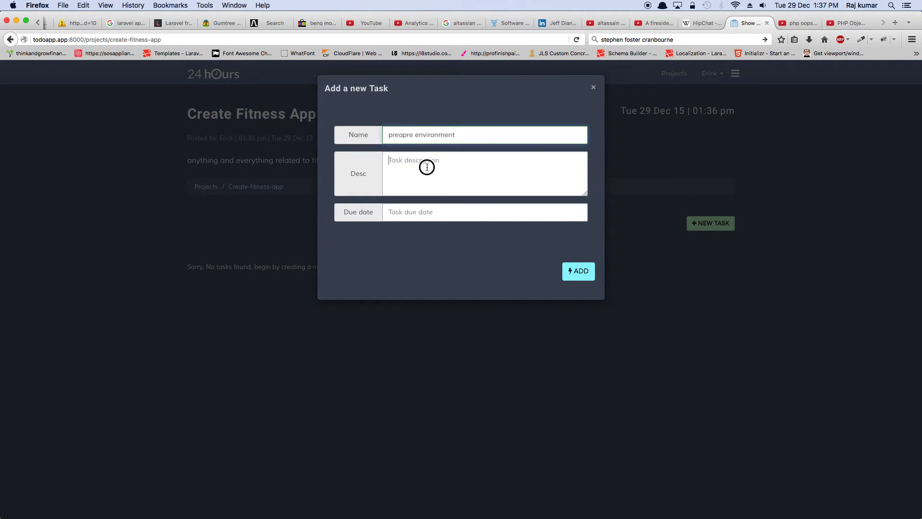
click(427, 167)
text(gfafgfg)
click(430, 212)
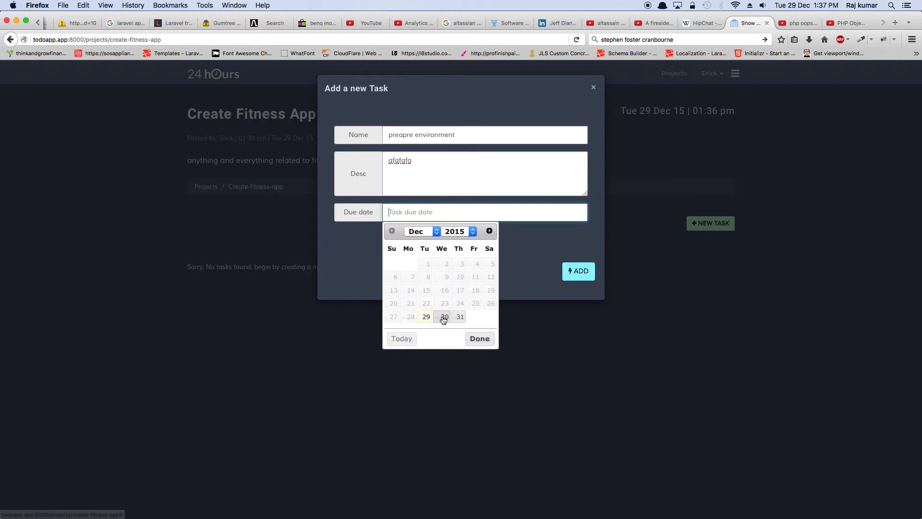
click(461, 318)
click(585, 277)
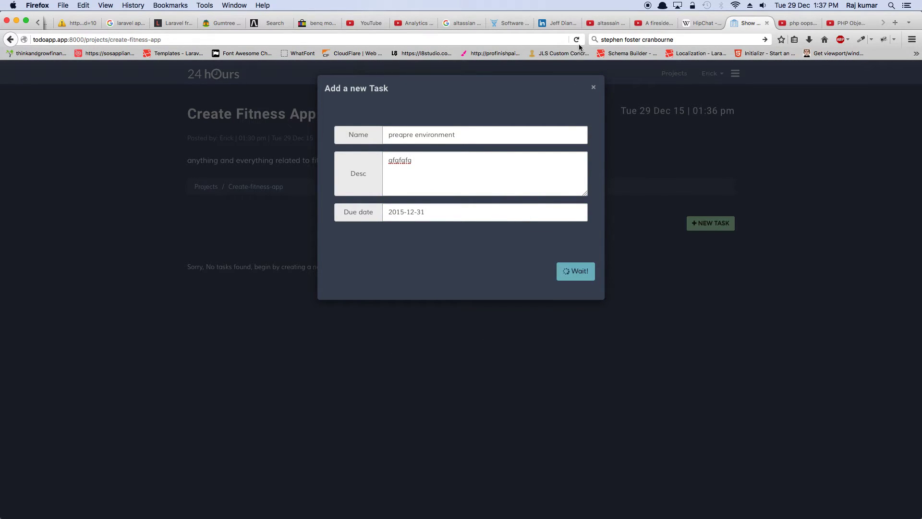
click(593, 88)
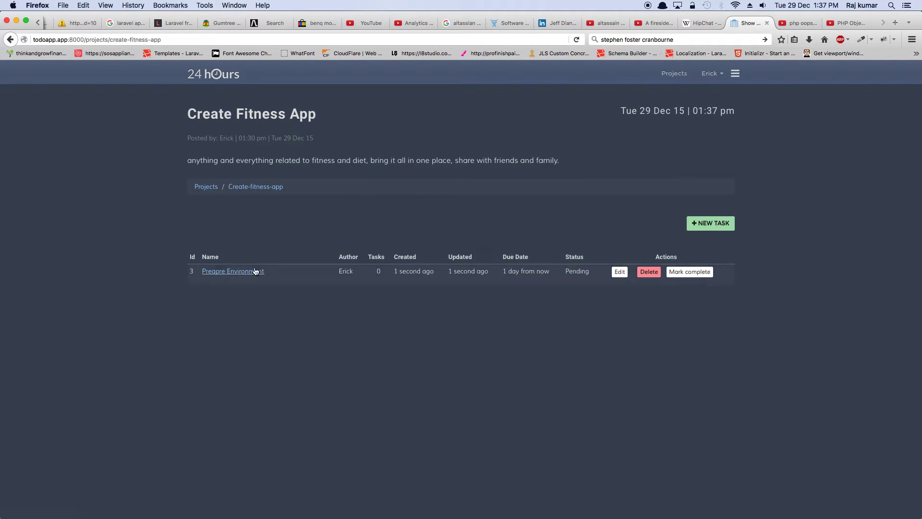
click(619, 271)
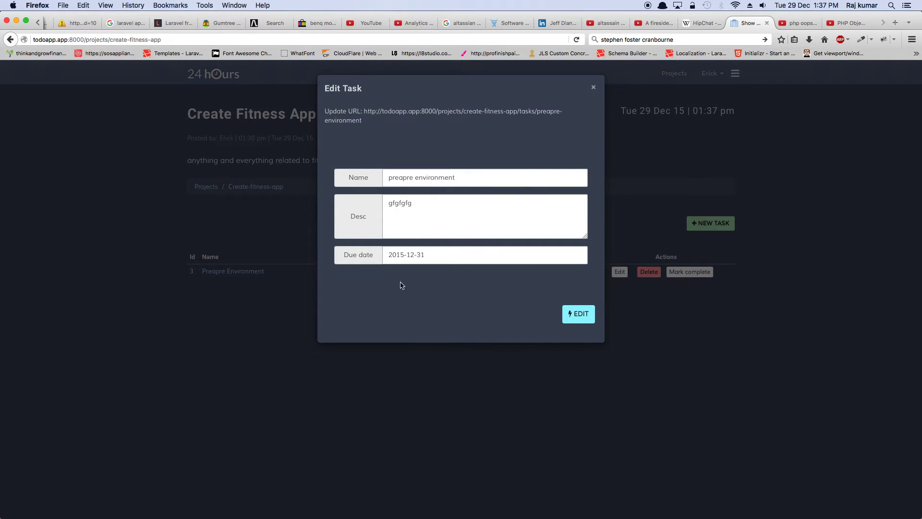
click(475, 178)
click(457, 237)
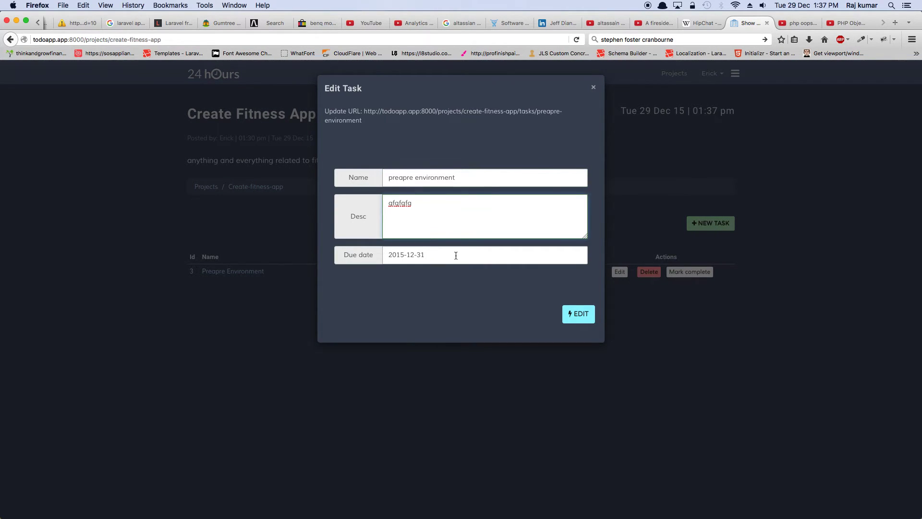
click(593, 87)
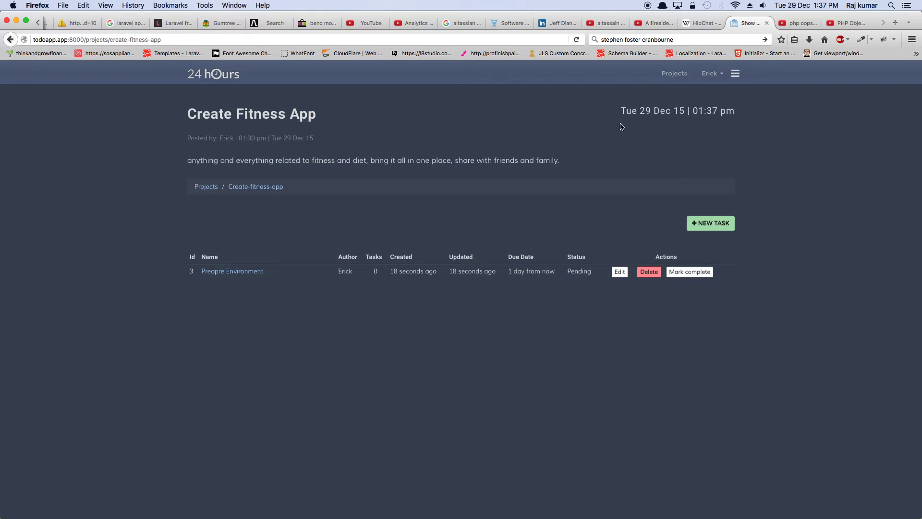
click(735, 75)
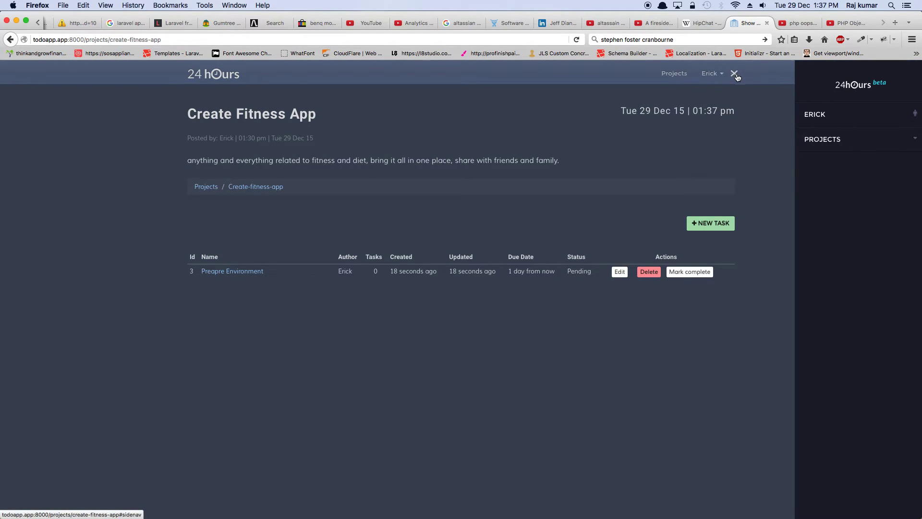
click(832, 115)
click(837, 161)
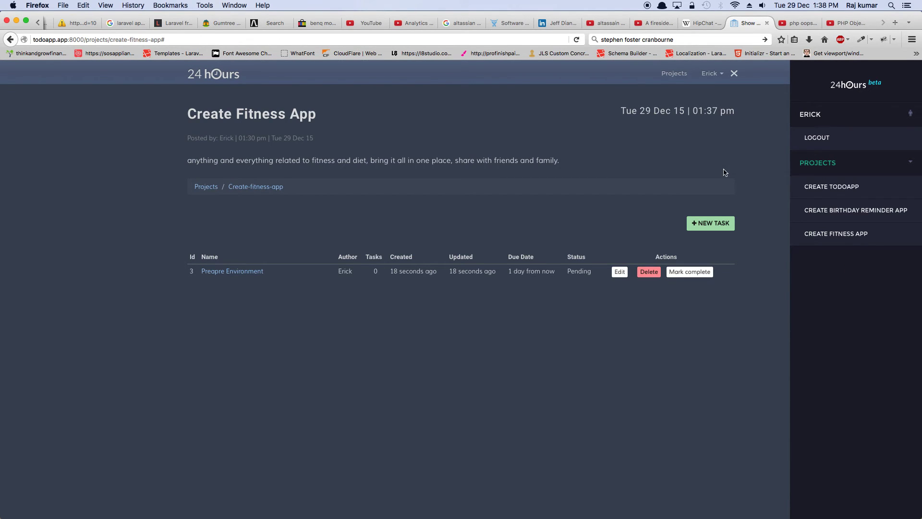
Close the side menu to return to the Create Fitness App page
click(734, 73)
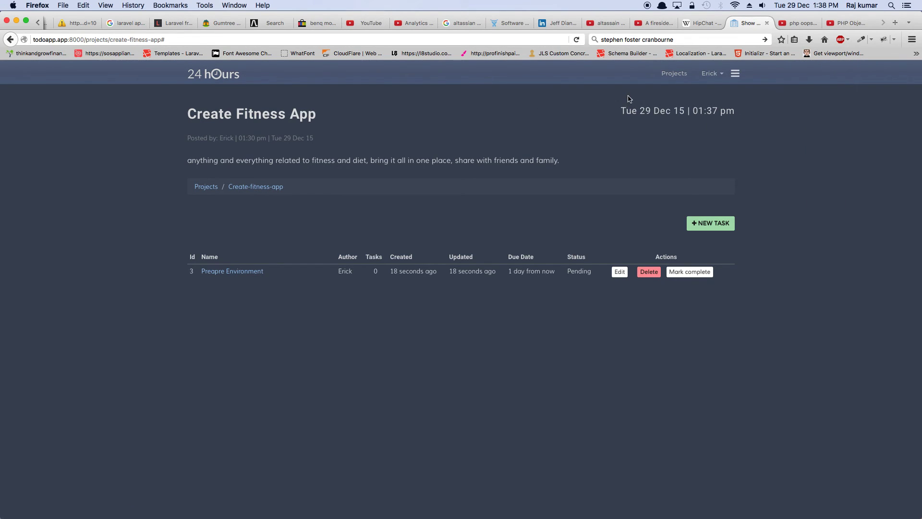